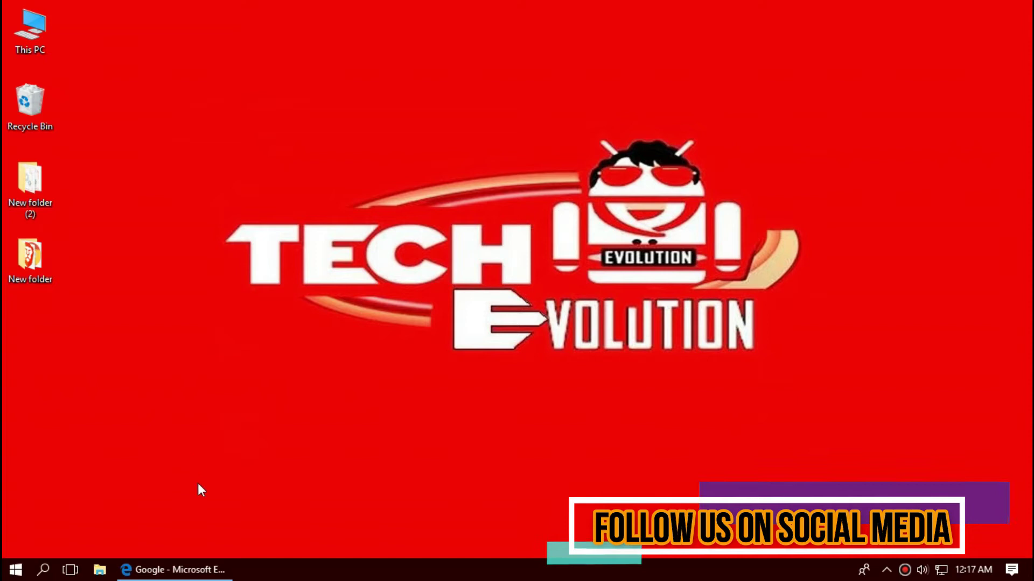
# Search Google for xapofx1_3.dll in Edge and open the DLL-files.com result.
pyautogui.click(182, 571)
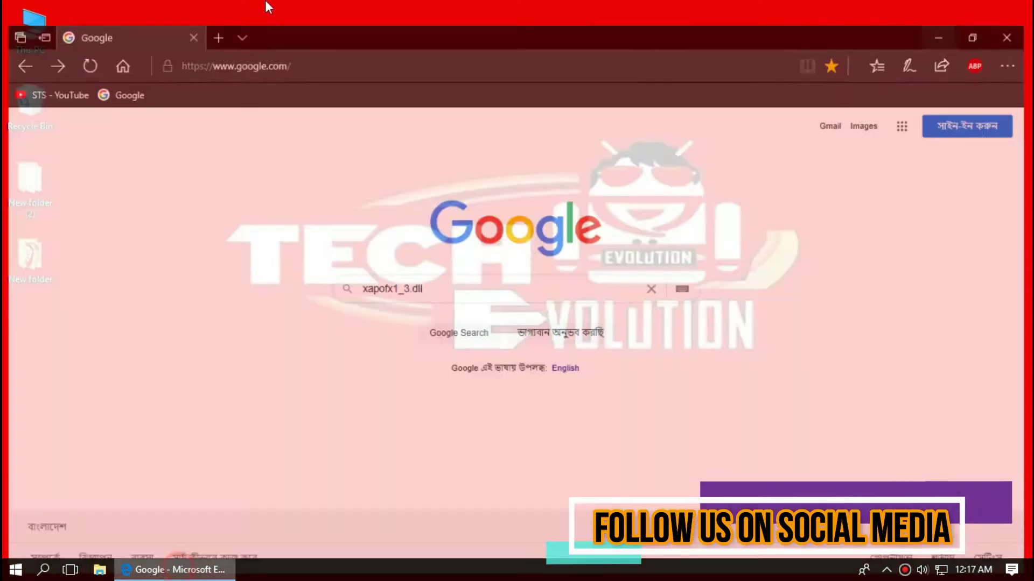
pyautogui.click(440, 258)
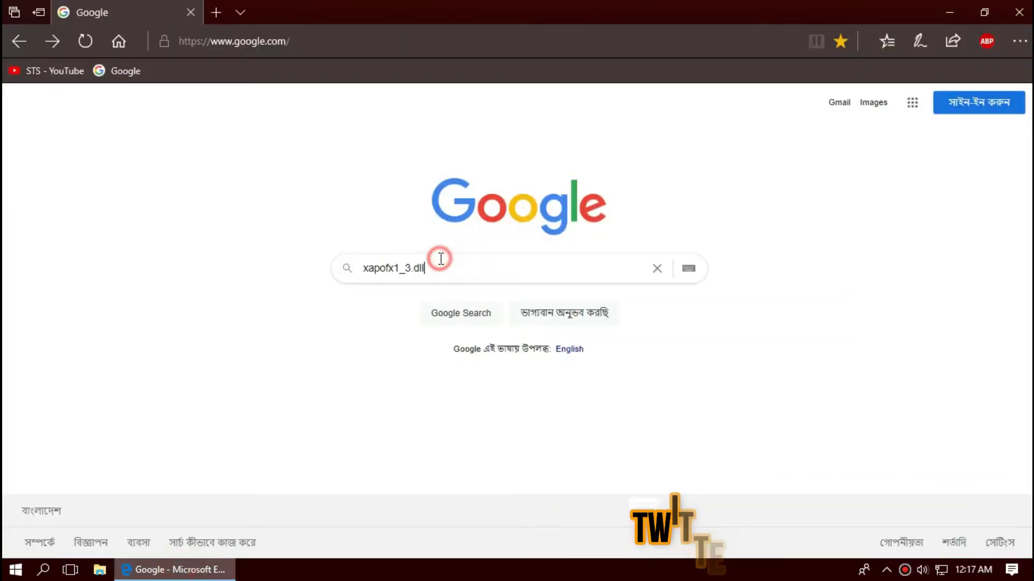
pyautogui.press('Return')
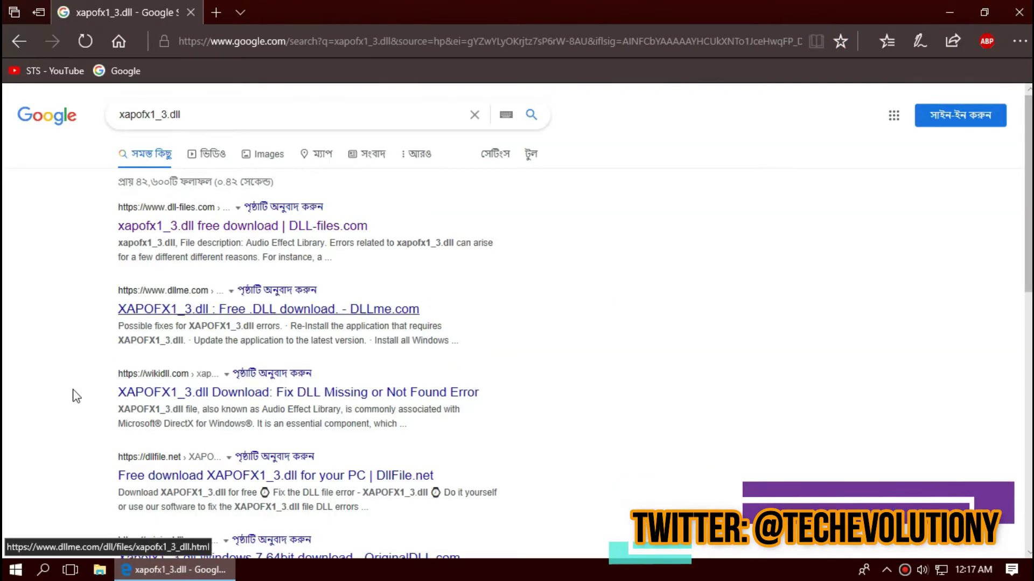
pyautogui.click(300, 226)
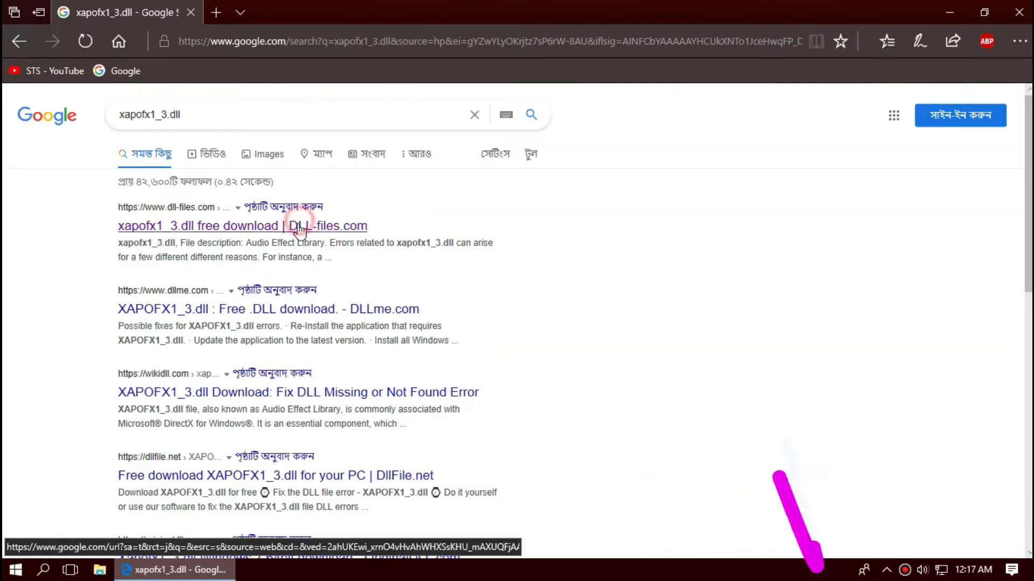
# Scroll the DLL-files.com page down to the version 9.26.1590.0 32- and 64-bit downloads.
pyautogui.scroll(-5, 329, 296)
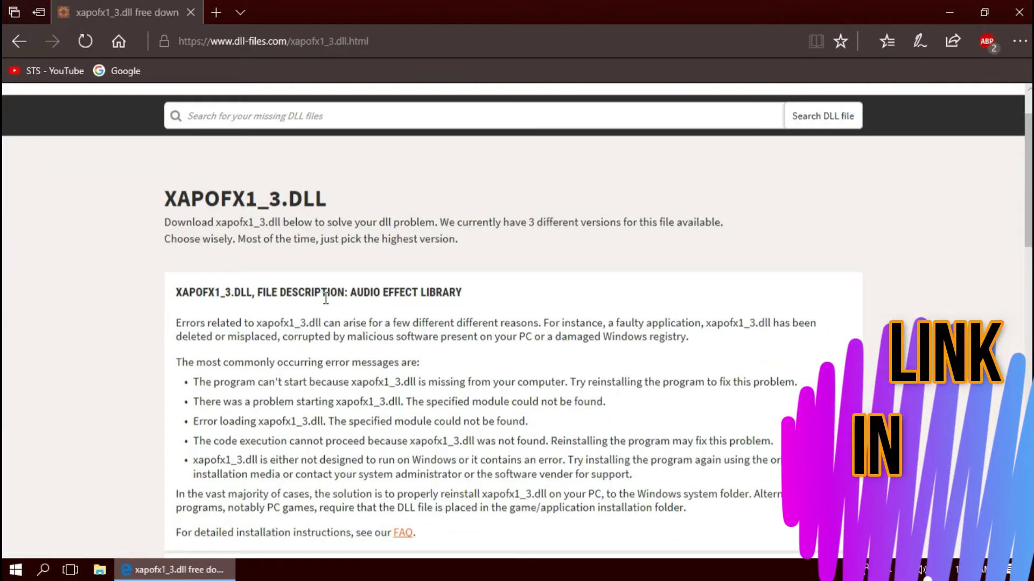
pyautogui.click(288, 41)
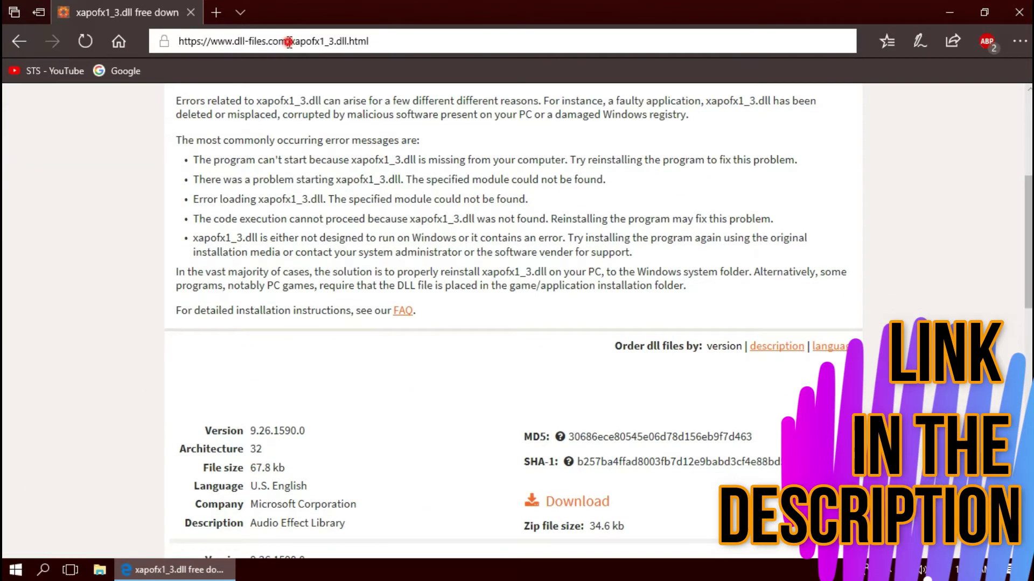
pyautogui.scroll(-4, 304, 231)
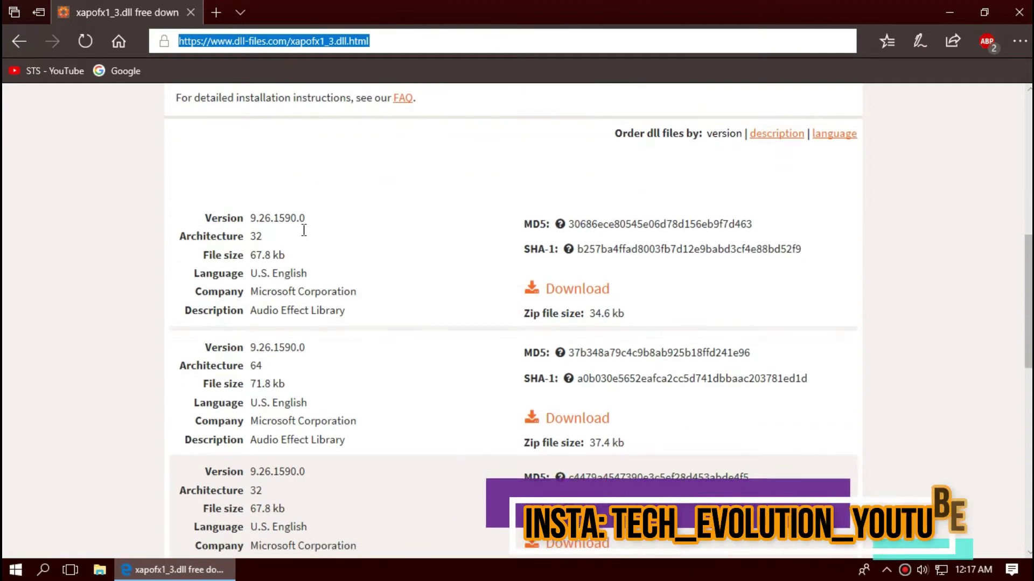
pyautogui.click(282, 236)
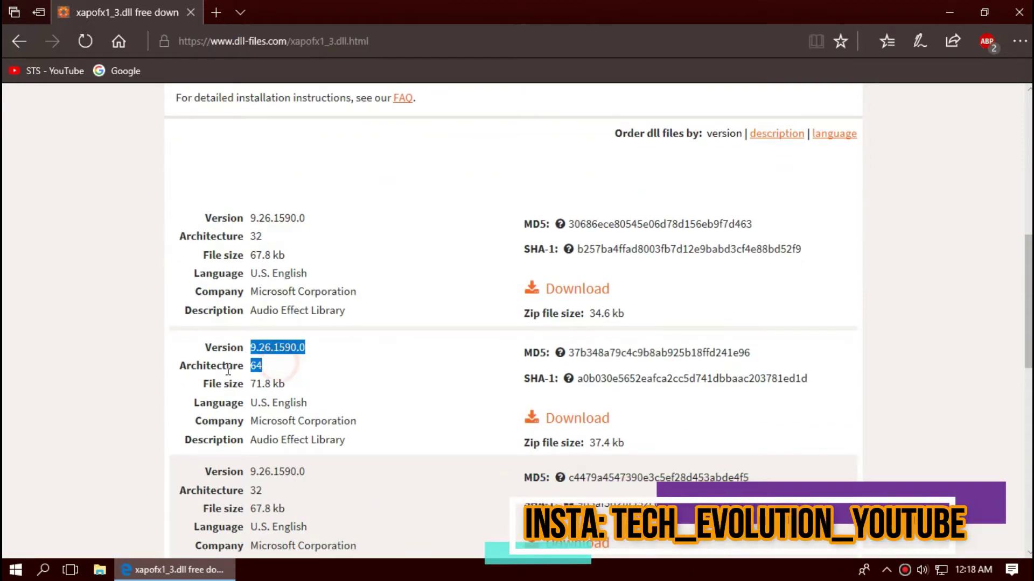
# Launch System Information via a 'sys' Start search and check the System Type reads x64-based PC.
pyautogui.click(8, 574)
pyautogui.write('sys')
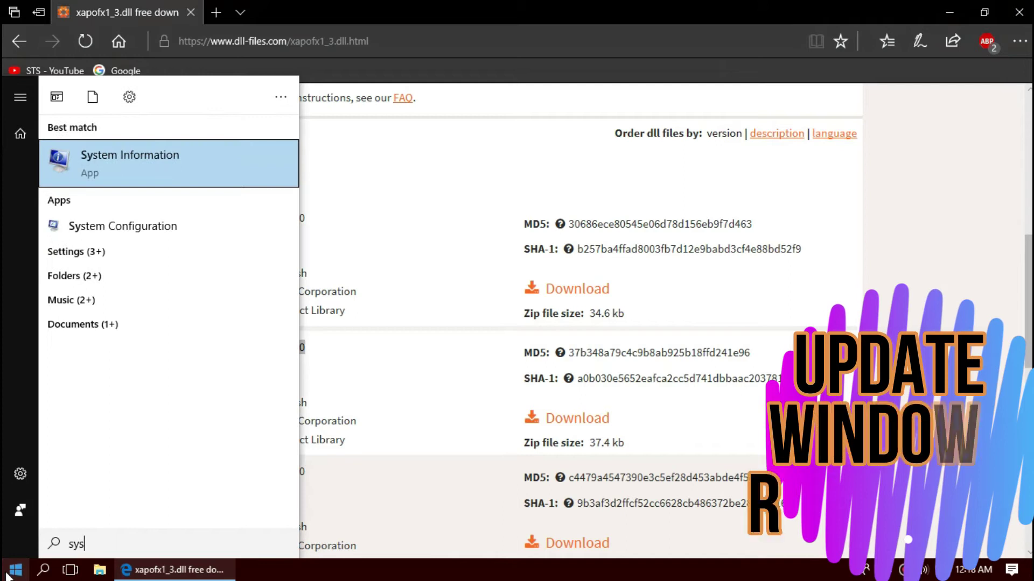
pyautogui.press('Return')
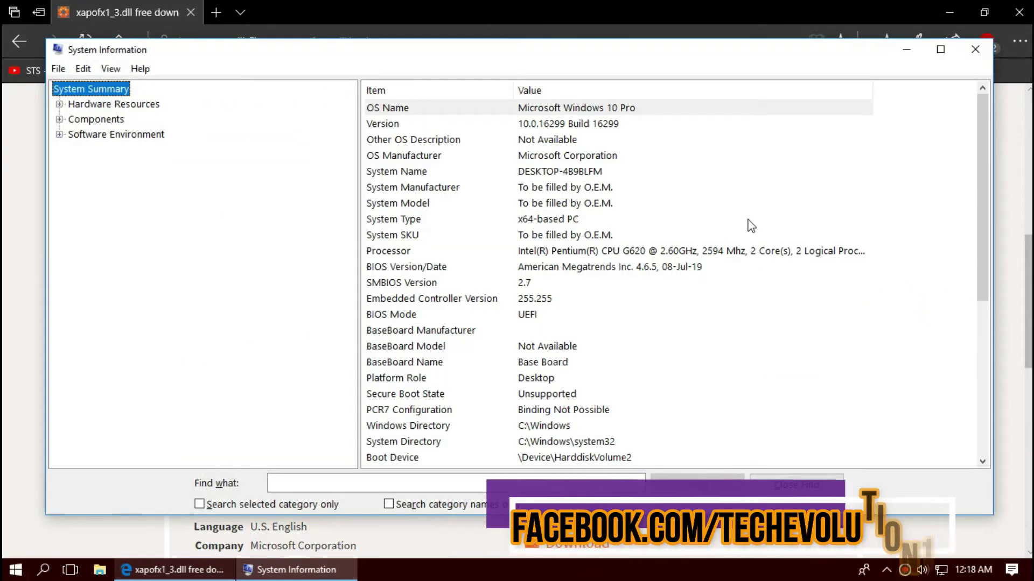
pyautogui.click(558, 218)
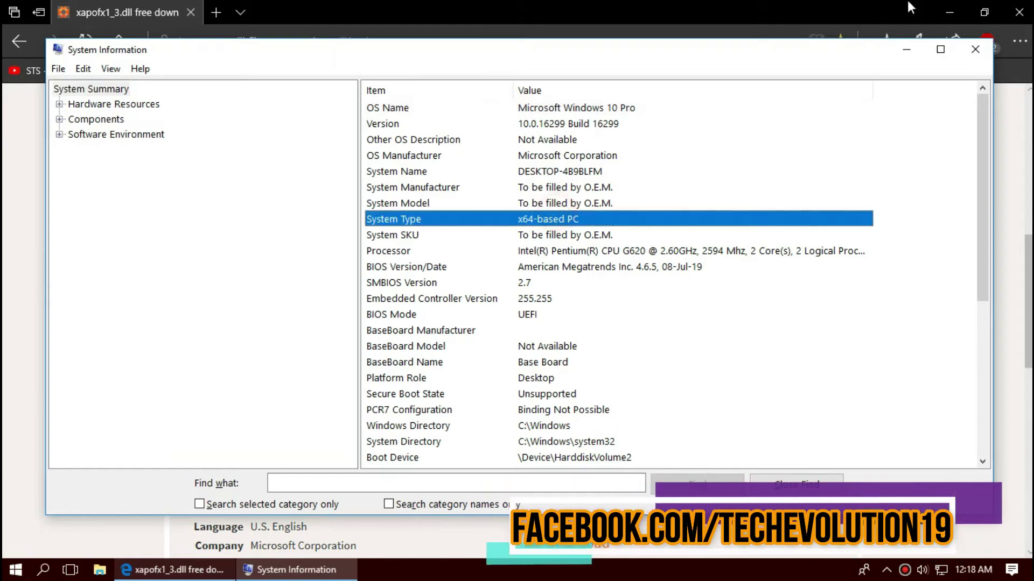
# Close System Information, download the 64-bit xapofx1_3.dll zip, and open it in WinRAR.
pyautogui.click(975, 50)
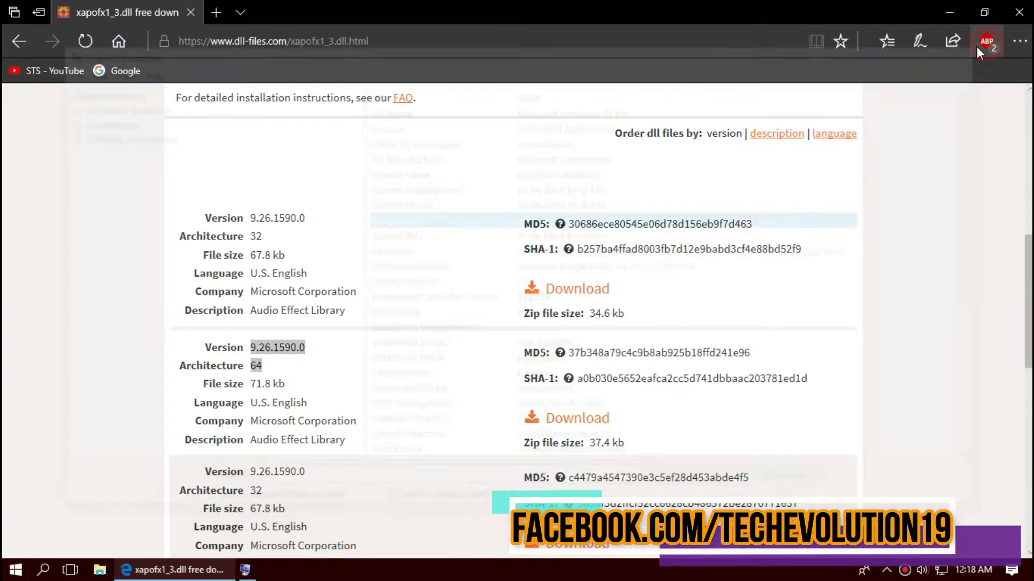
pyautogui.click(583, 425)
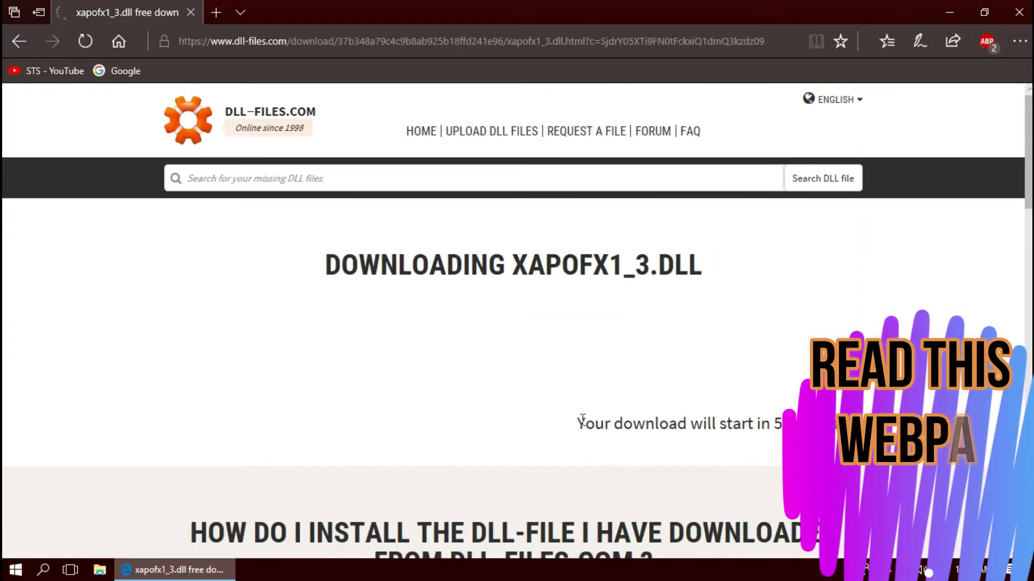
pyautogui.scroll(-3, 462, 305)
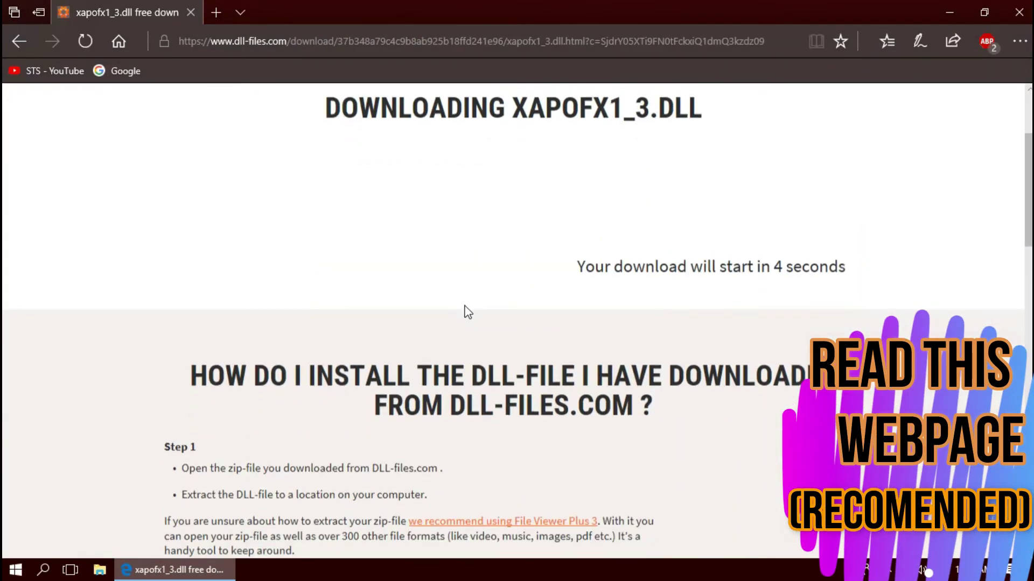
pyautogui.scroll(-2, 466, 312)
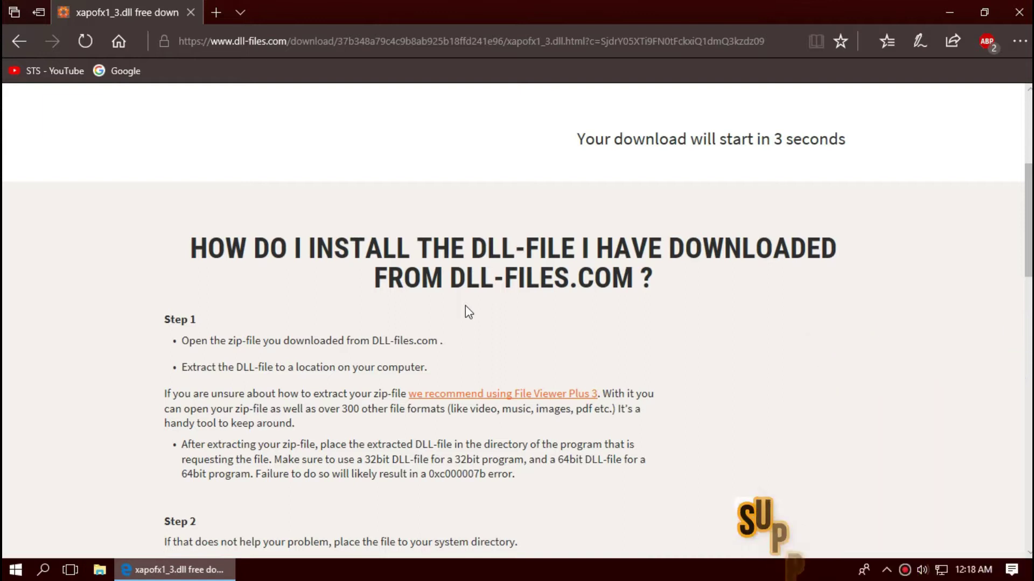
pyautogui.scroll(-1, 467, 311)
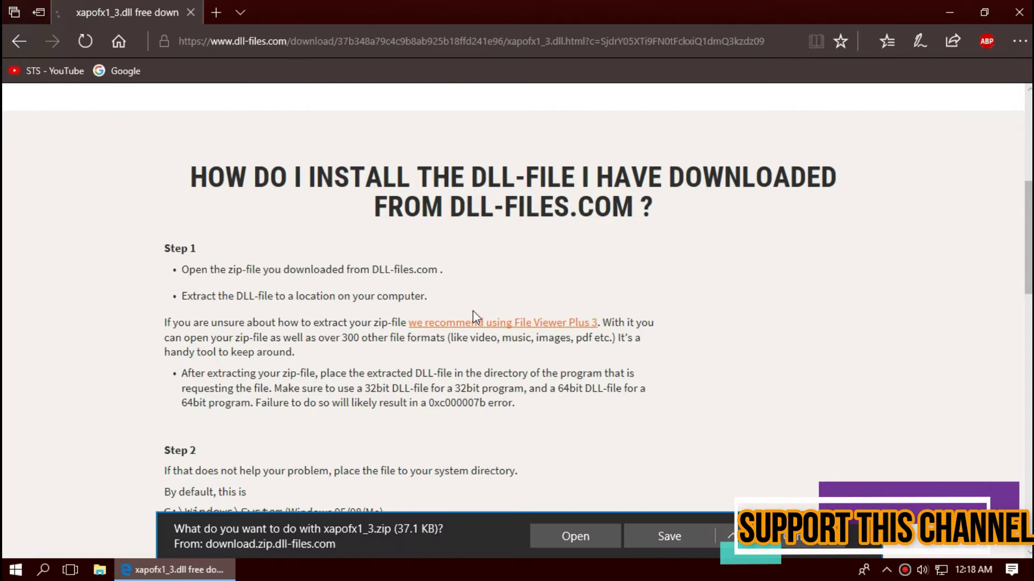
pyautogui.click(610, 526)
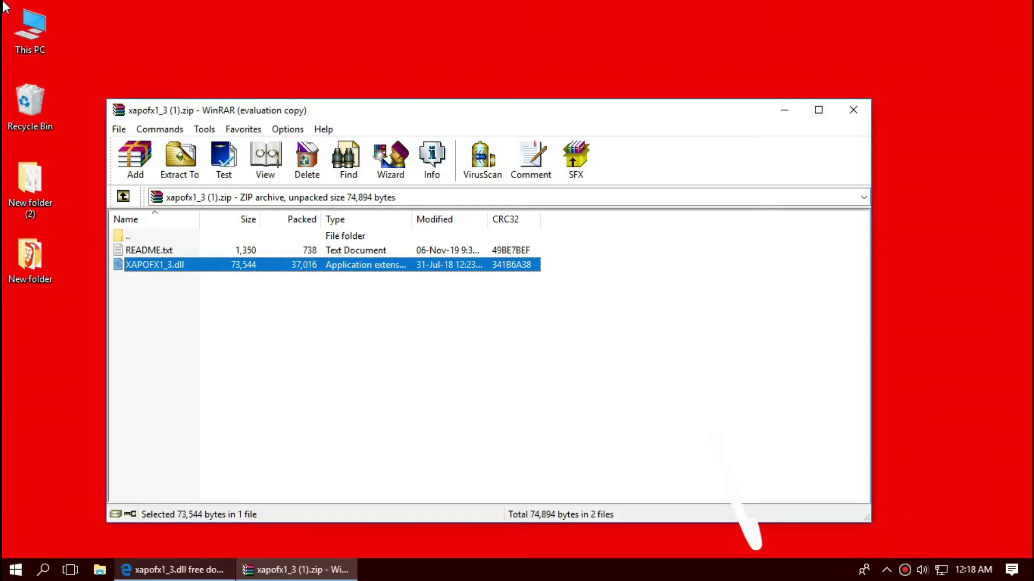
# Open This PC from the desktop to show the drives, including New Volume (C:).
pyautogui.doubleClick(41, 38)
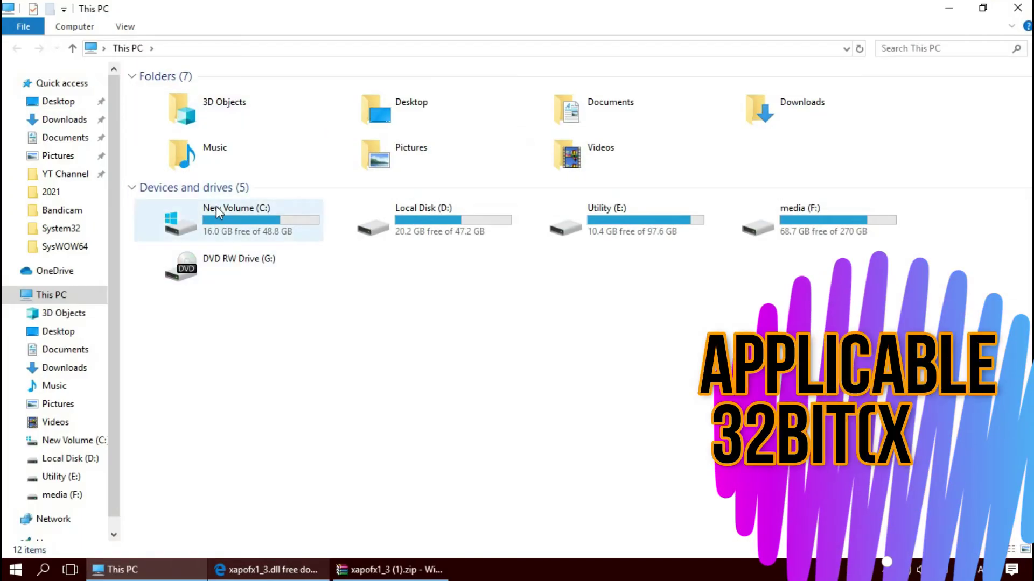
# Navigate File Explorer to C:\Windows\System32 and bring the WinRAR archive back in front.
pyautogui.click(216, 209)
pyautogui.doubleClick(216, 209)
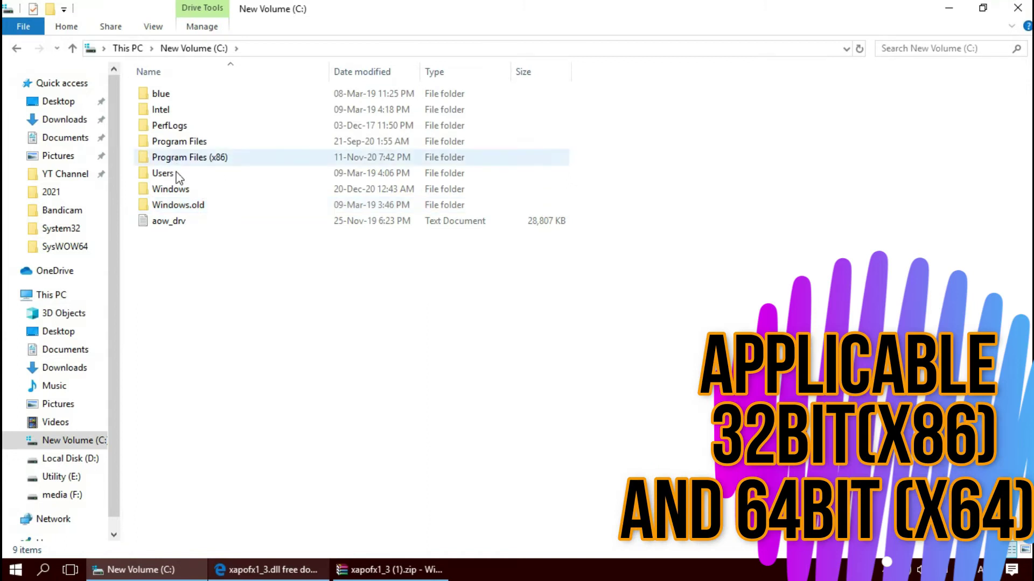
pyautogui.doubleClick(188, 189)
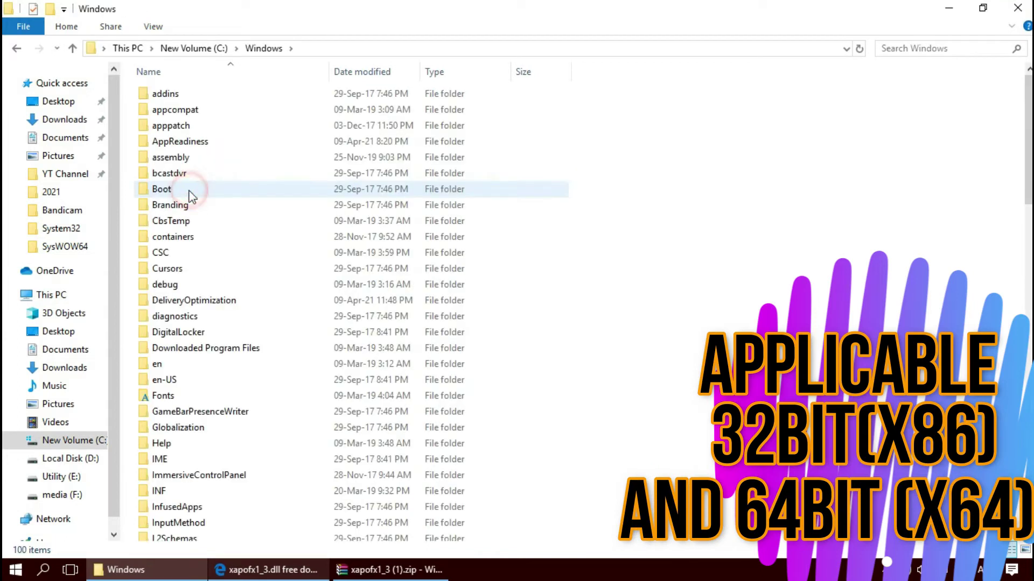
pyautogui.scroll(-6, 396, 409)
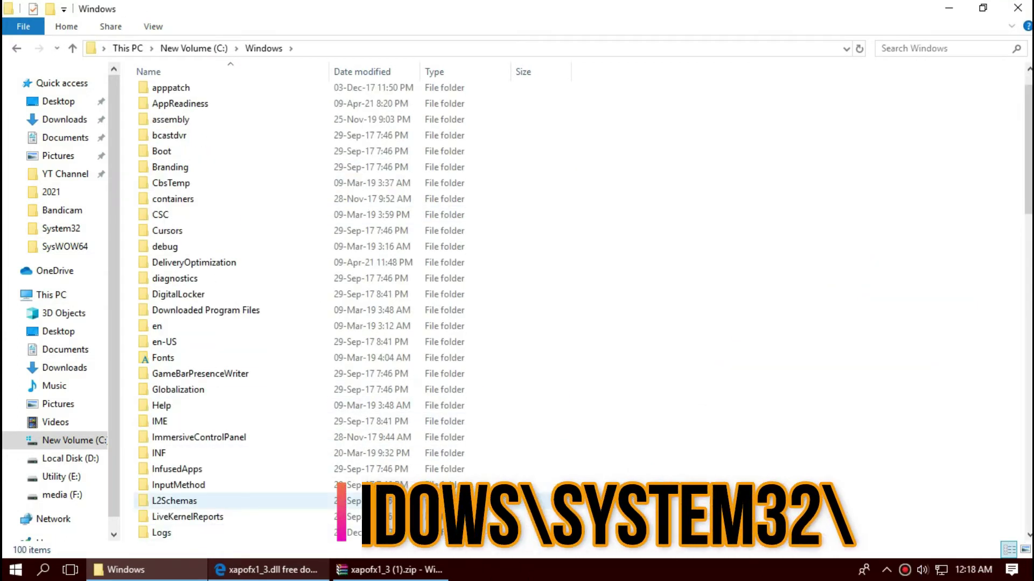
pyautogui.scroll(-8, 210, 425)
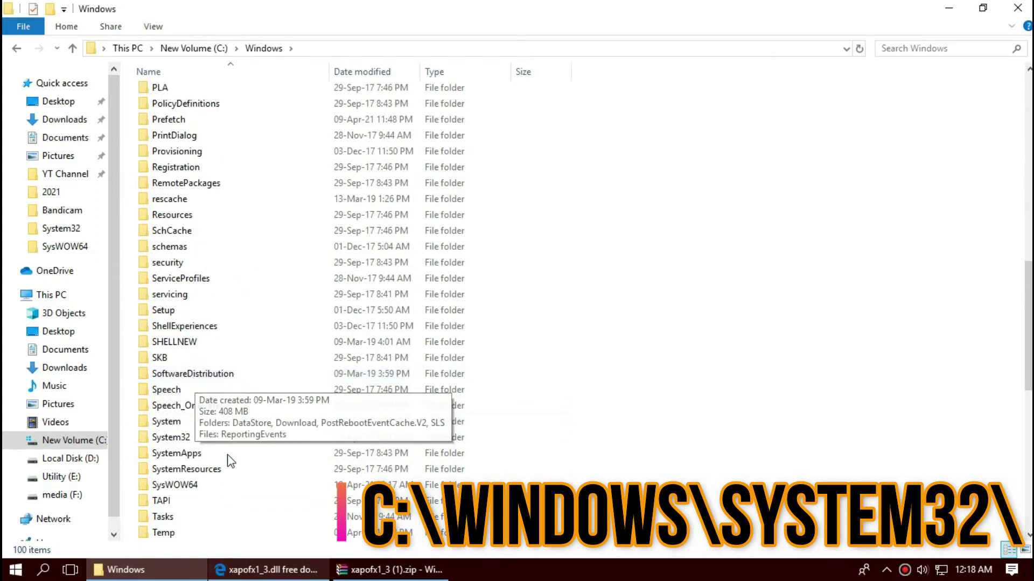
pyautogui.doubleClick(205, 439)
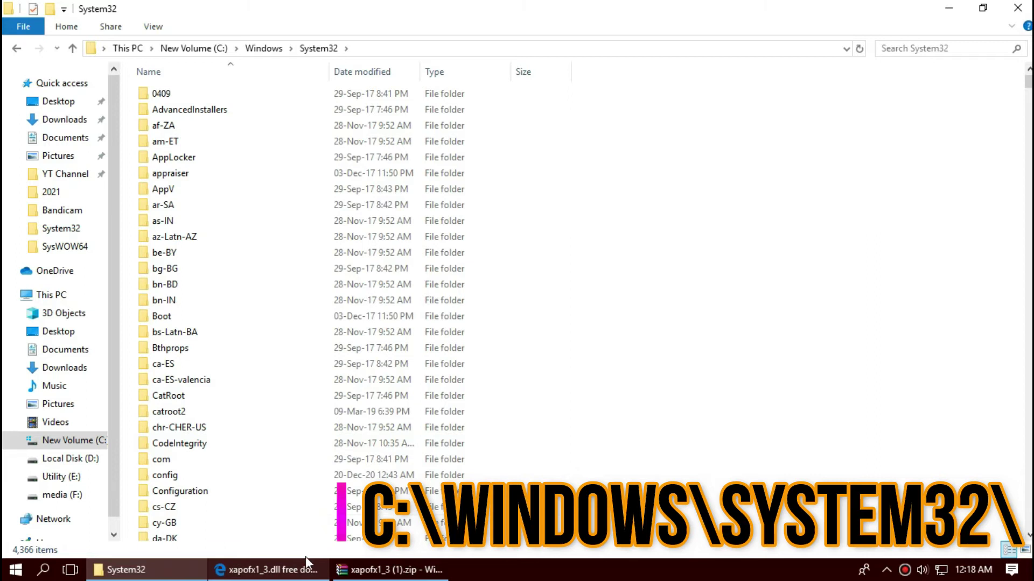
pyautogui.click(382, 571)
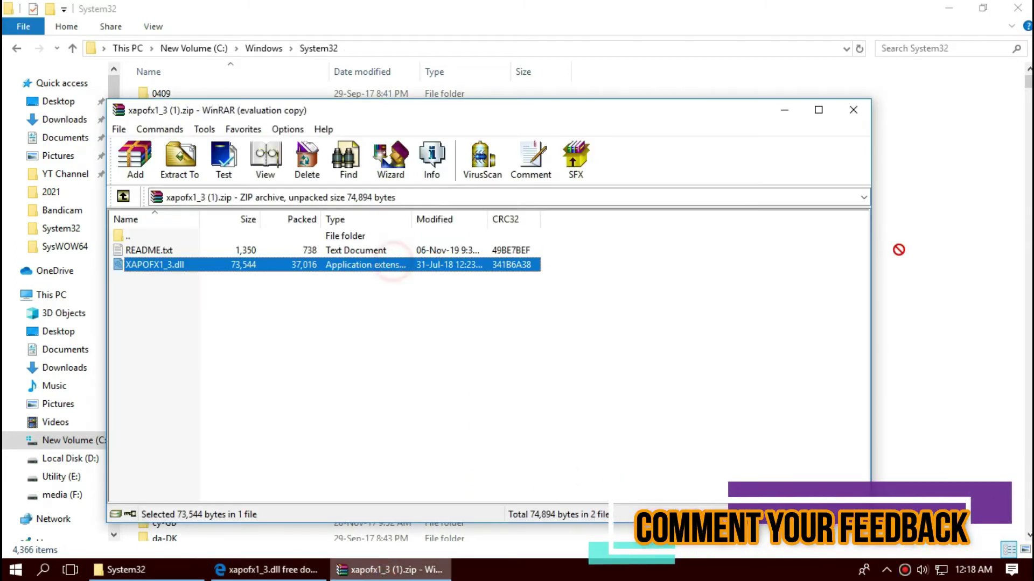
# Drag XAPOFX1_3.dll from WinRAR into System32, replacing the existing file with administrator permission.
pyautogui.moveTo(914, 213); pyautogui.dragTo(917, 213)
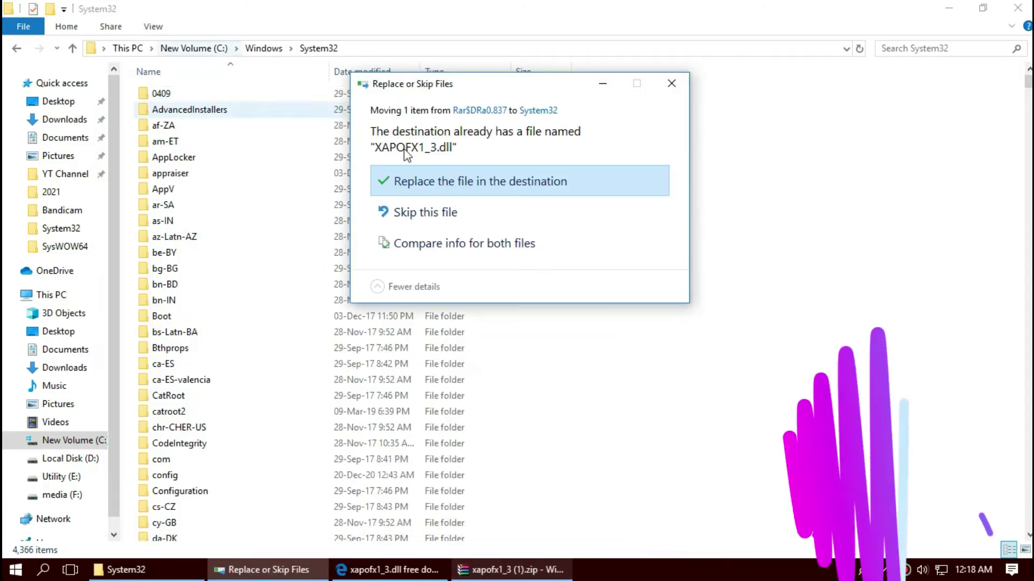
pyautogui.click(447, 183)
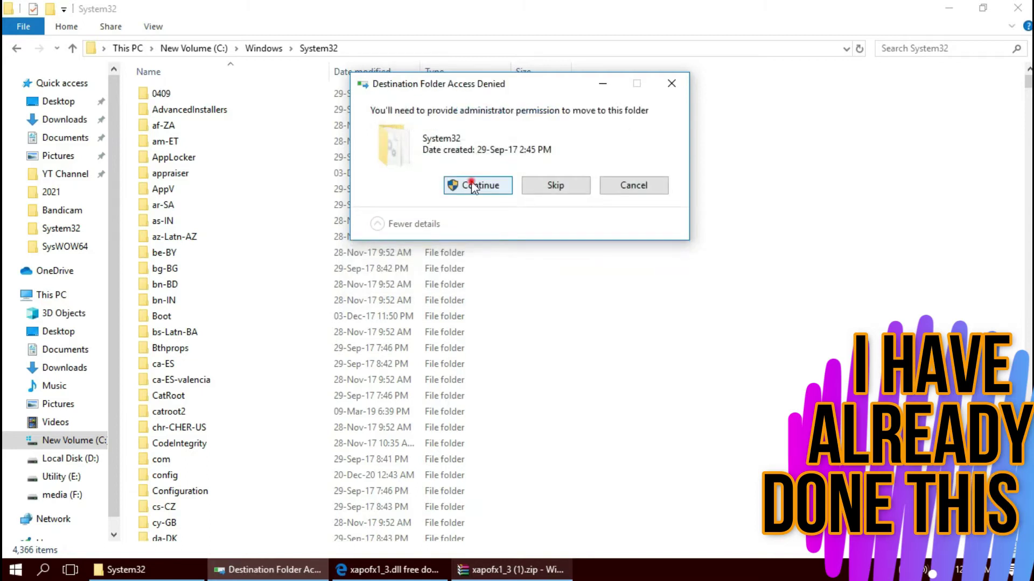
pyautogui.click(472, 184)
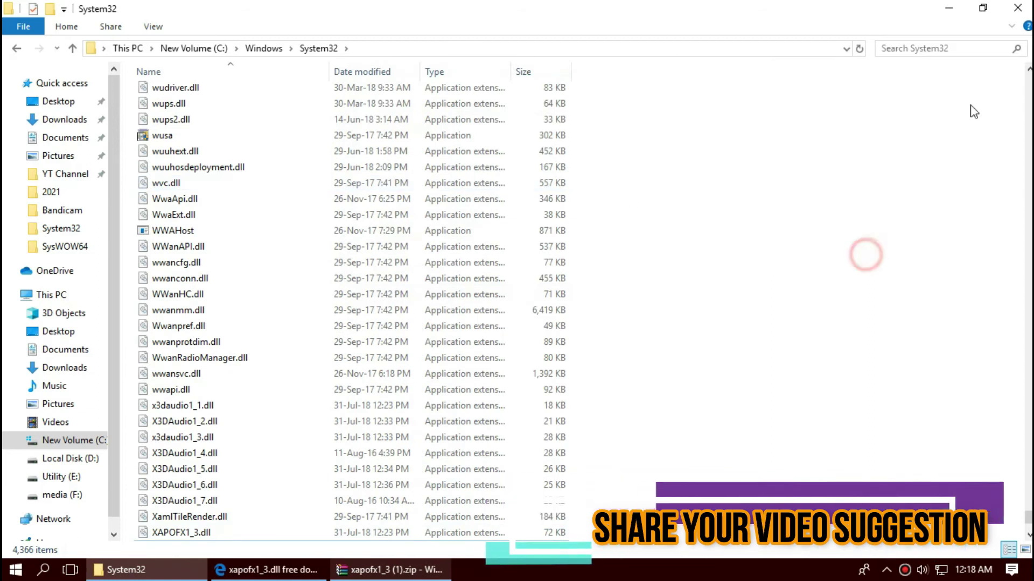
# Search System32 for 'xapo' to verify XAPOFX1_3.dll (71.8 KB), then close File Explorer.
pyautogui.click(928, 49)
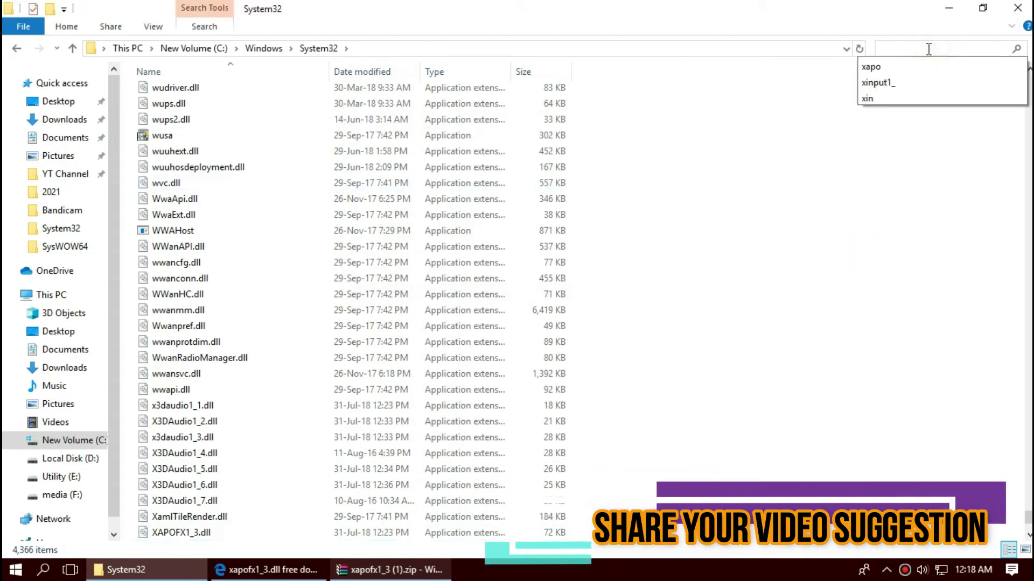
pyautogui.click(905, 67)
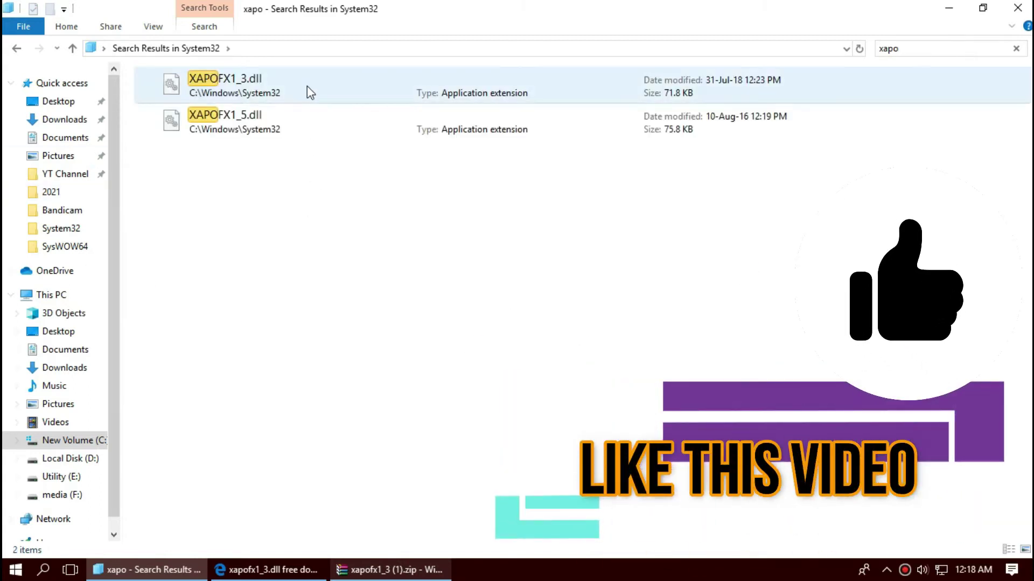
pyautogui.click(307, 85)
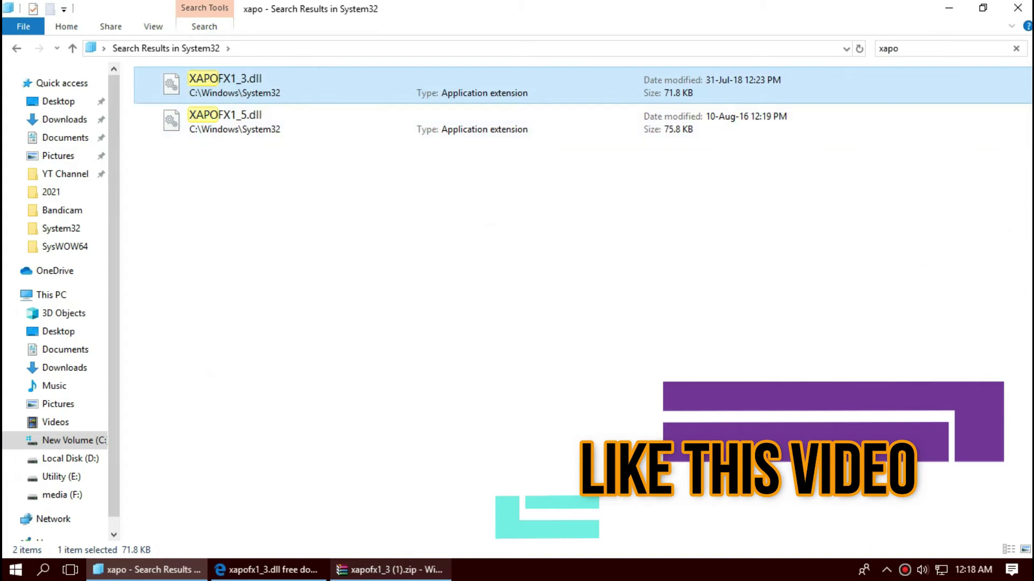
pyautogui.click(1019, 8)
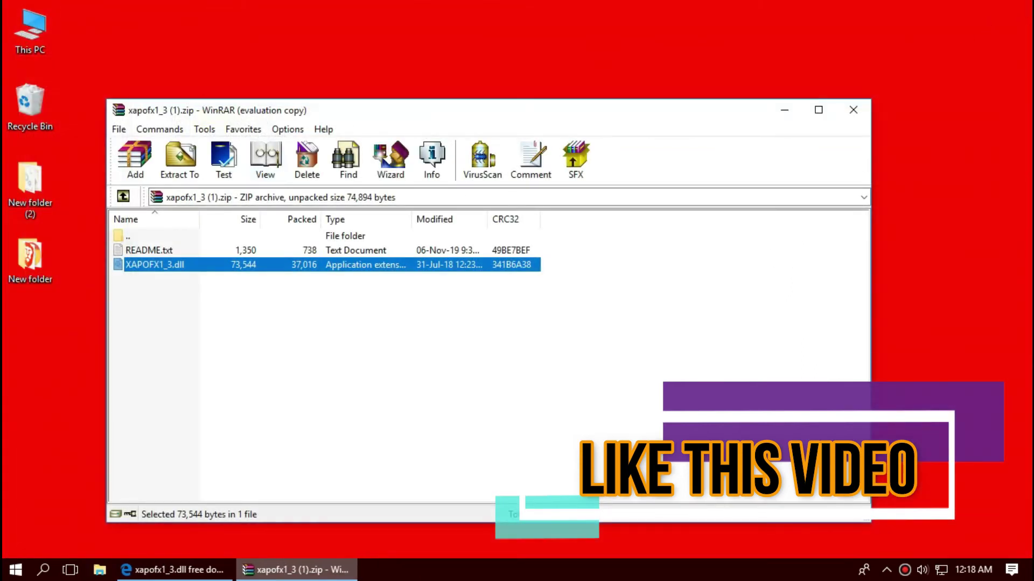
# Go through This PC, New Volume (C:) and Windows to open the SysWOW64 folder.
pyautogui.click(16, 570)
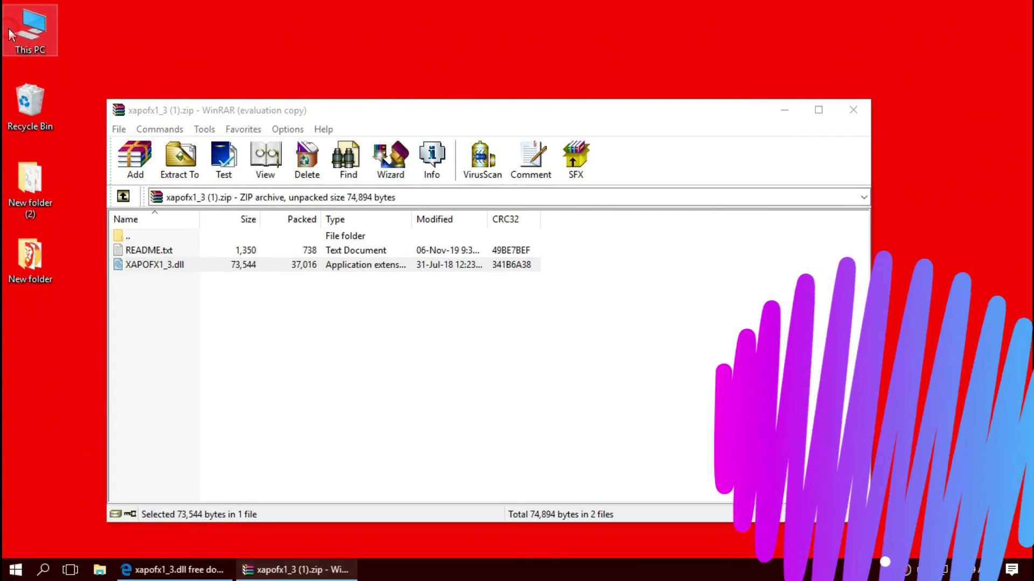
pyautogui.doubleClick(10, 35)
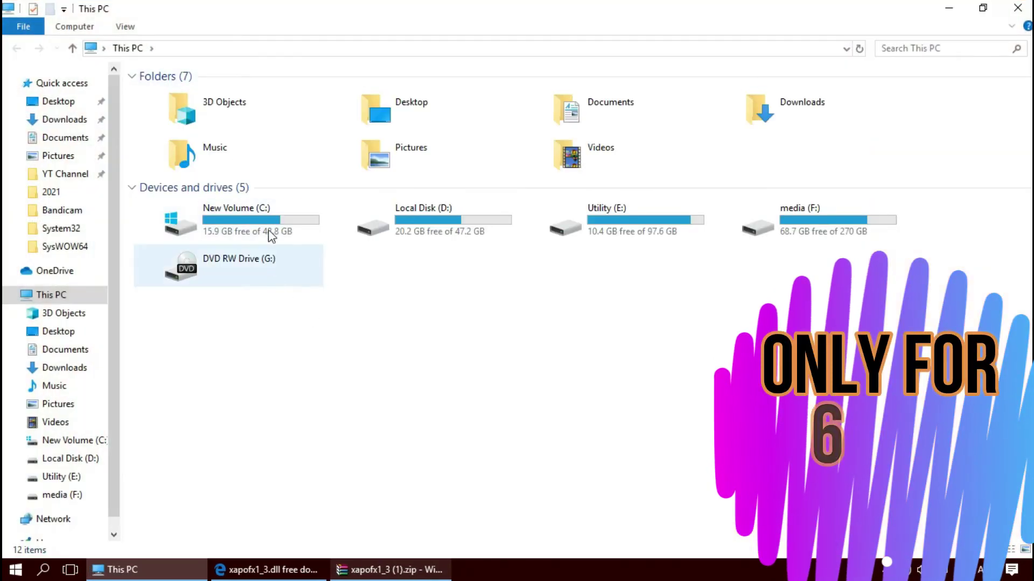
pyautogui.doubleClick(256, 211)
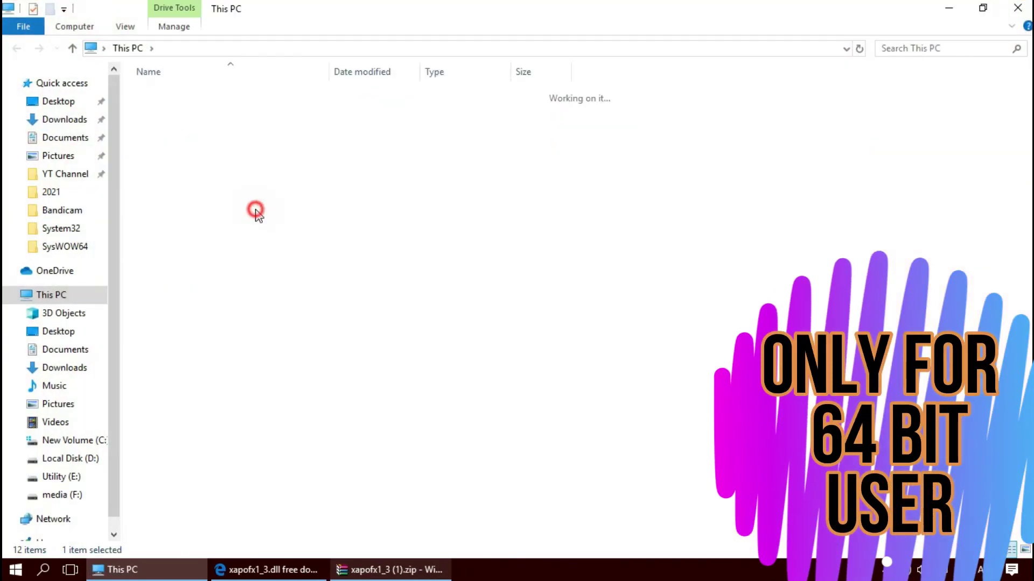
pyautogui.doubleClick(201, 192)
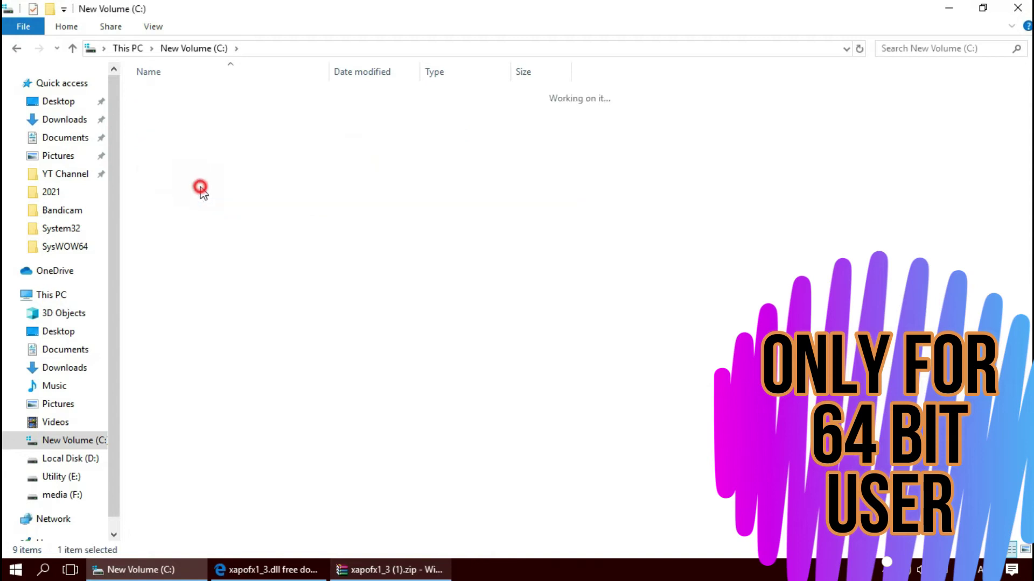
pyautogui.scroll(-10, 644, 332)
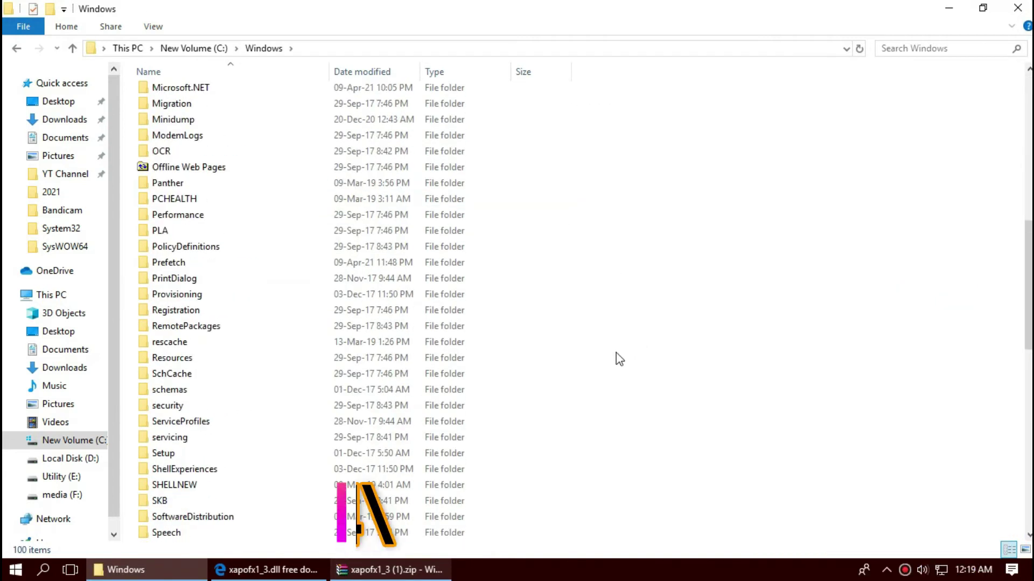
pyautogui.scroll(-4, 613, 350)
pyautogui.scroll(-1, 351, 414)
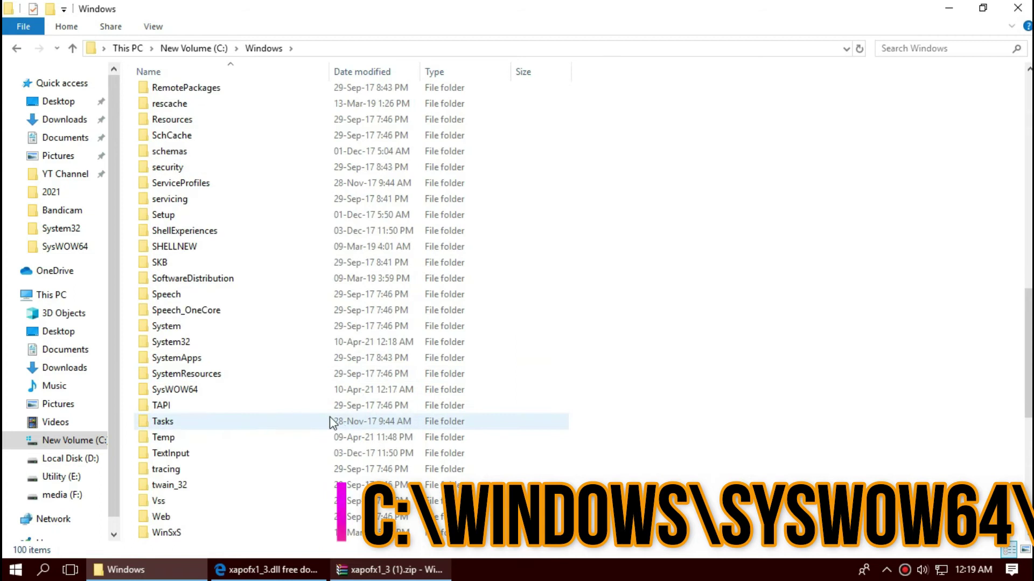
pyautogui.doubleClick(247, 389)
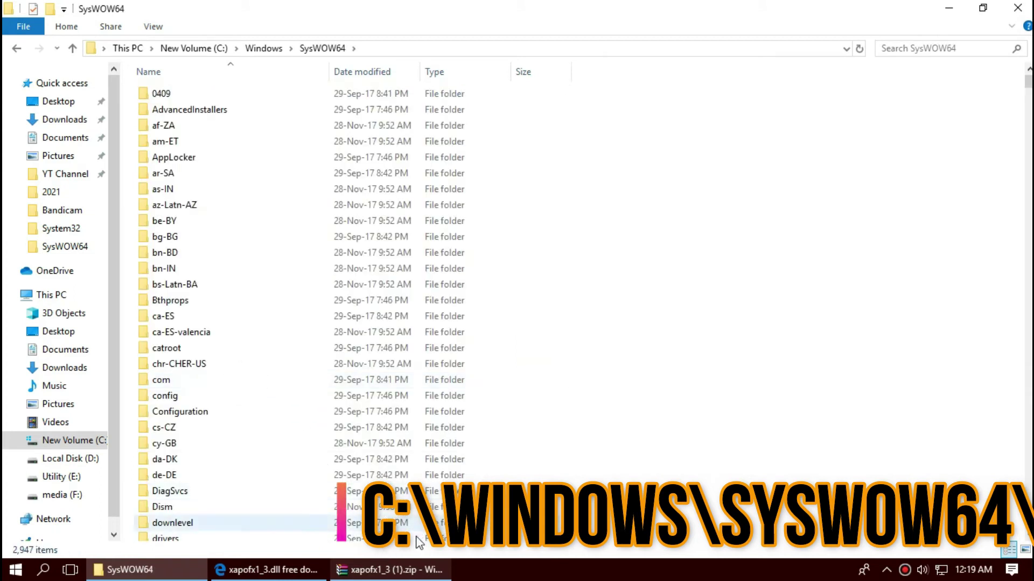
# Drag XAPOFX1_3.dll from the WinRAR archive into SysWOW64, replacing the existing copy with administrator permission.
pyautogui.click(419, 569)
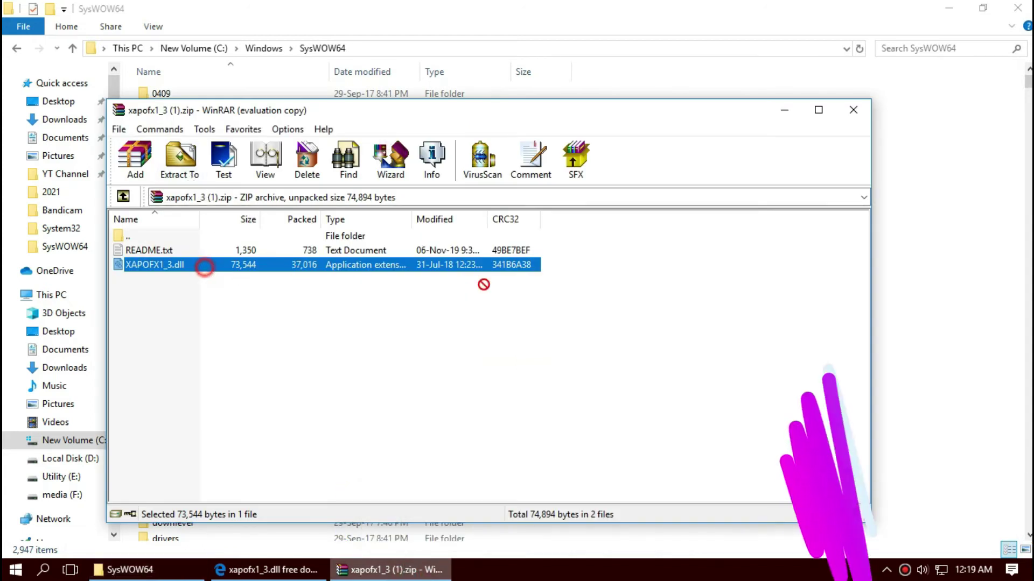
pyautogui.moveTo(954, 301); pyautogui.dragTo(953, 301)
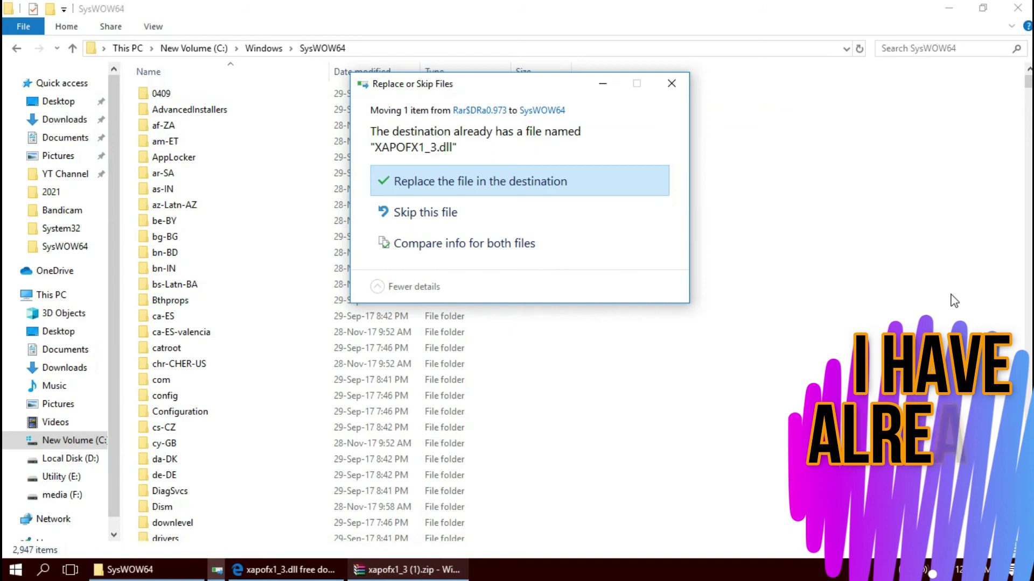
pyautogui.click(408, 183)
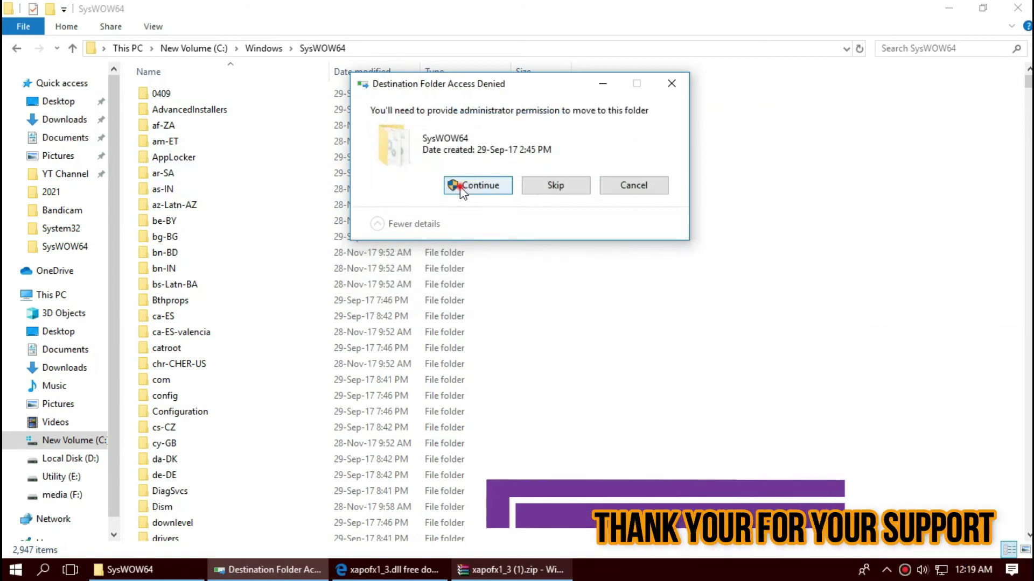
pyautogui.click(459, 187)
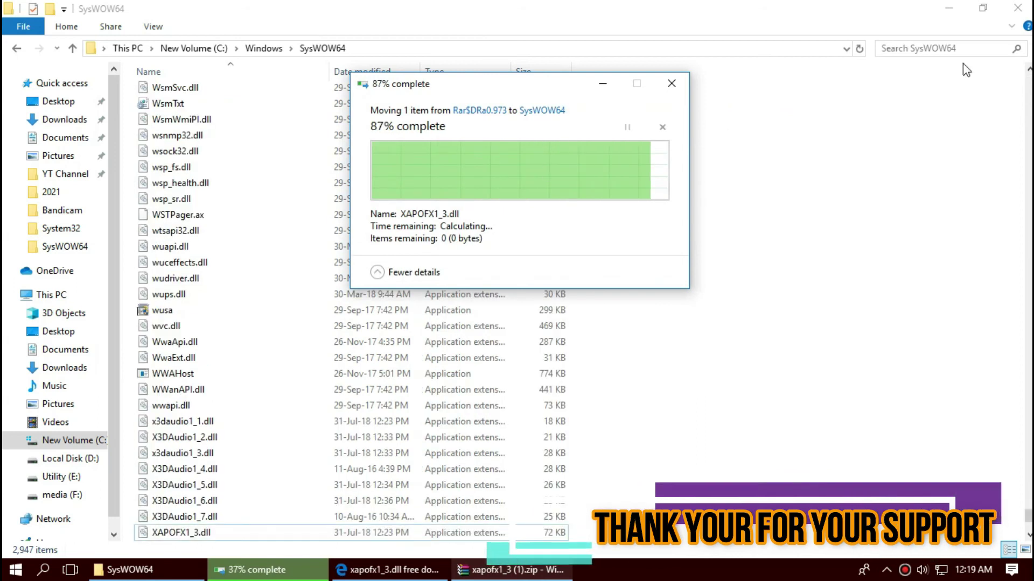
# Search SysWOW64 for 'xapo' and check XAPOFX1_3.dll is listed at 71.8 KB.
pyautogui.click(952, 45)
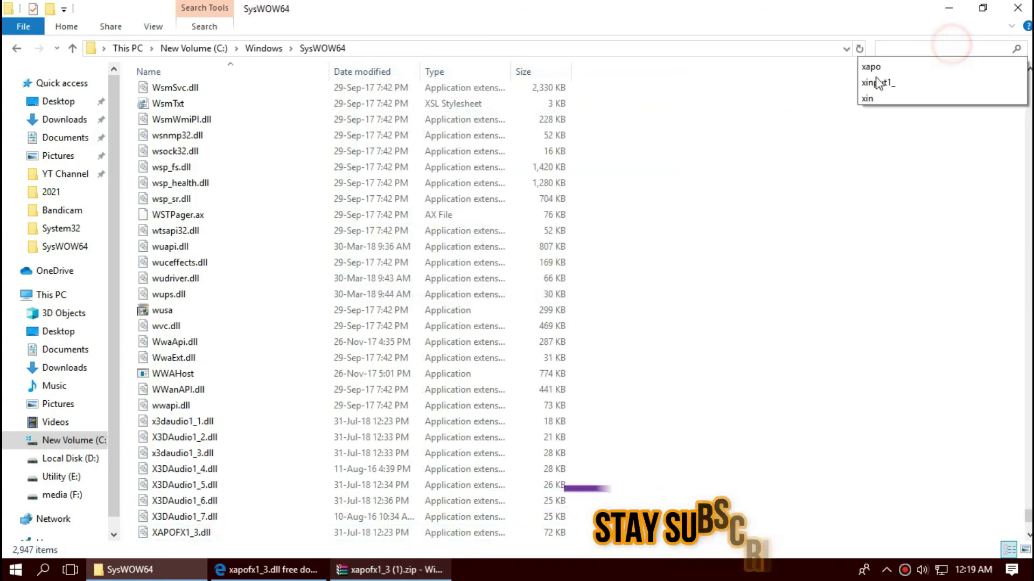
pyautogui.click(887, 69)
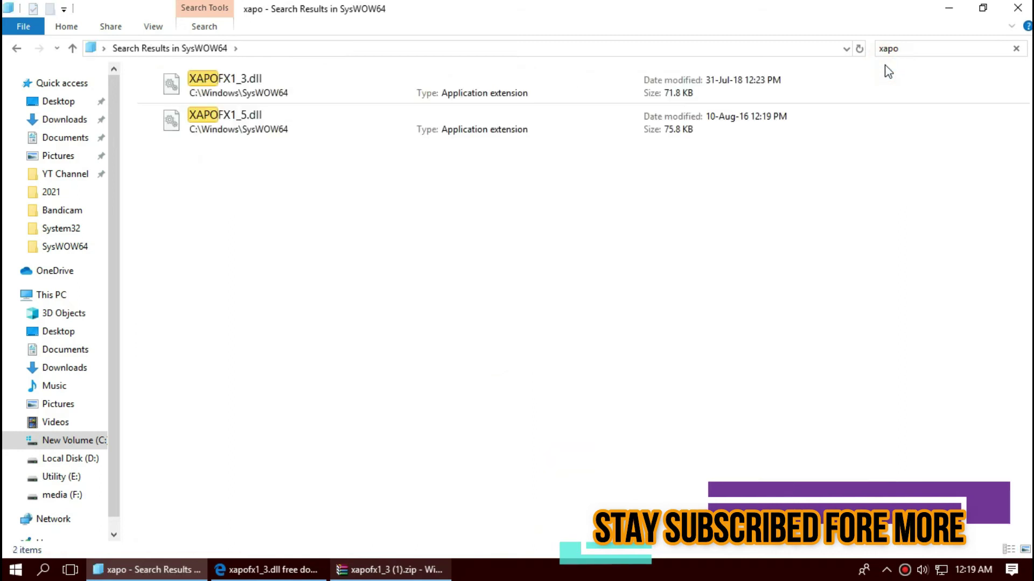
pyautogui.click(364, 79)
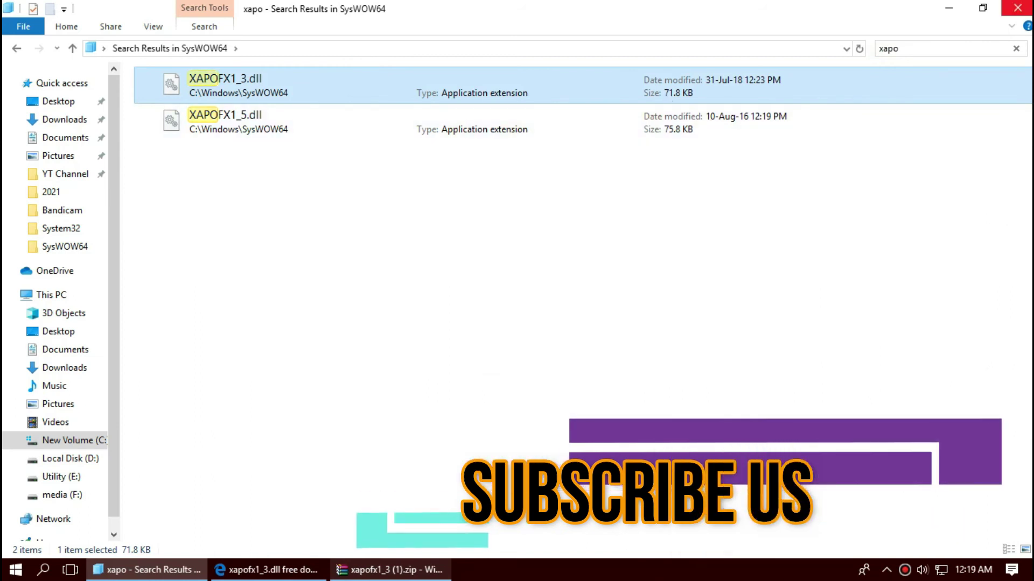
# Close the SysWOW64 Explorer window and bring up Sleep, Shut down and Restart from the Start menu.
pyautogui.click(1026, 6)
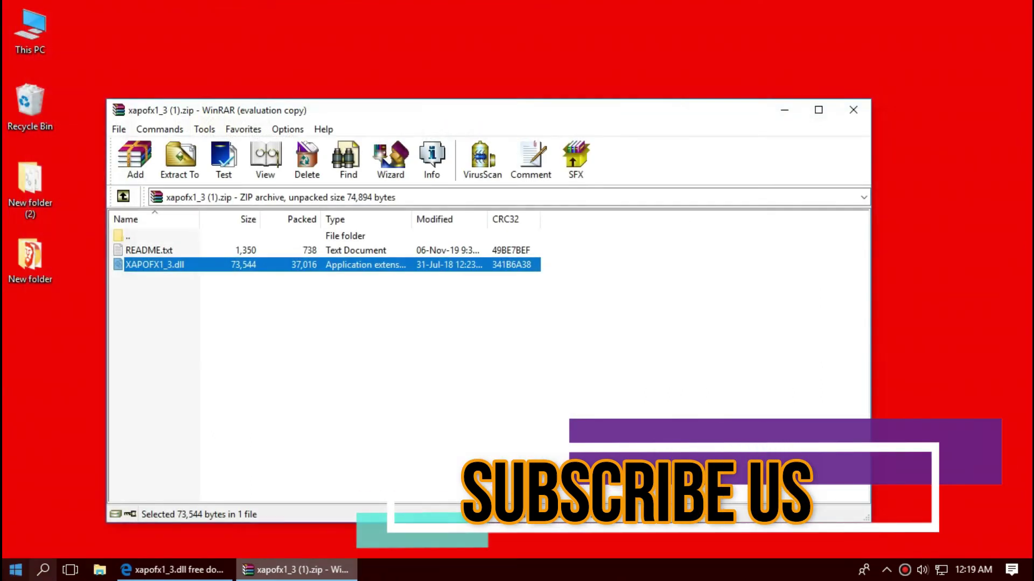
pyautogui.click(15, 570)
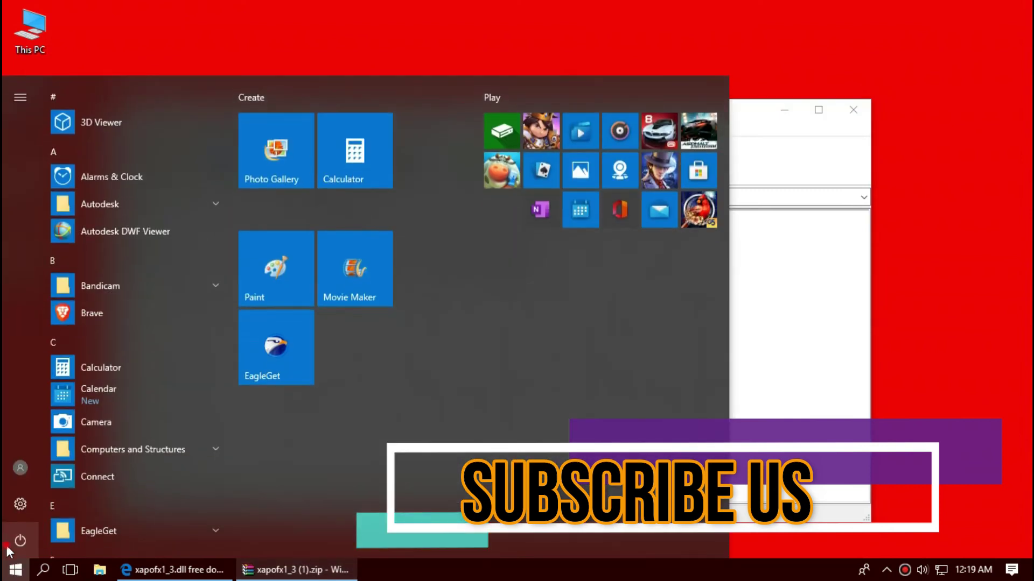
pyautogui.click(8, 550)
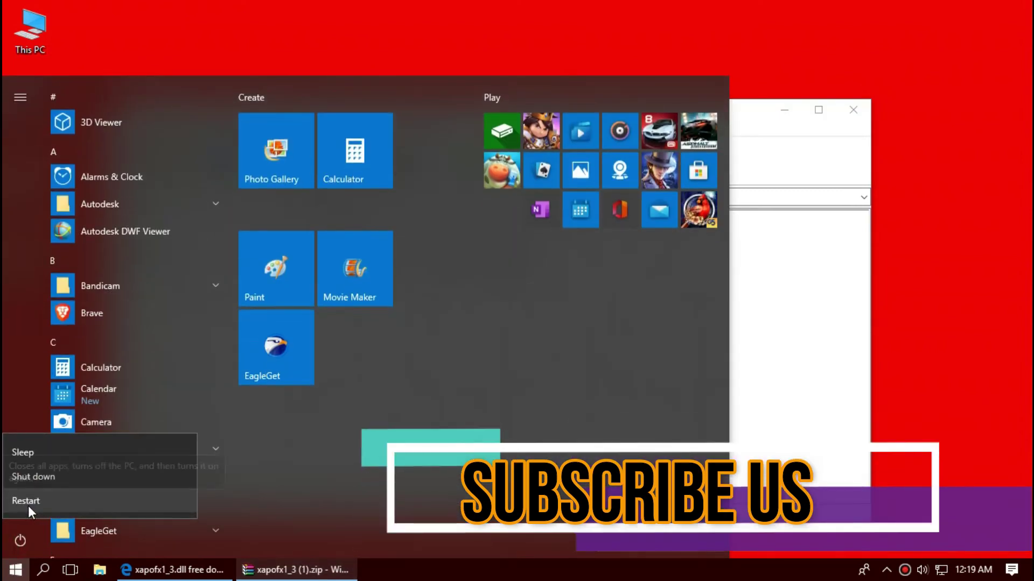